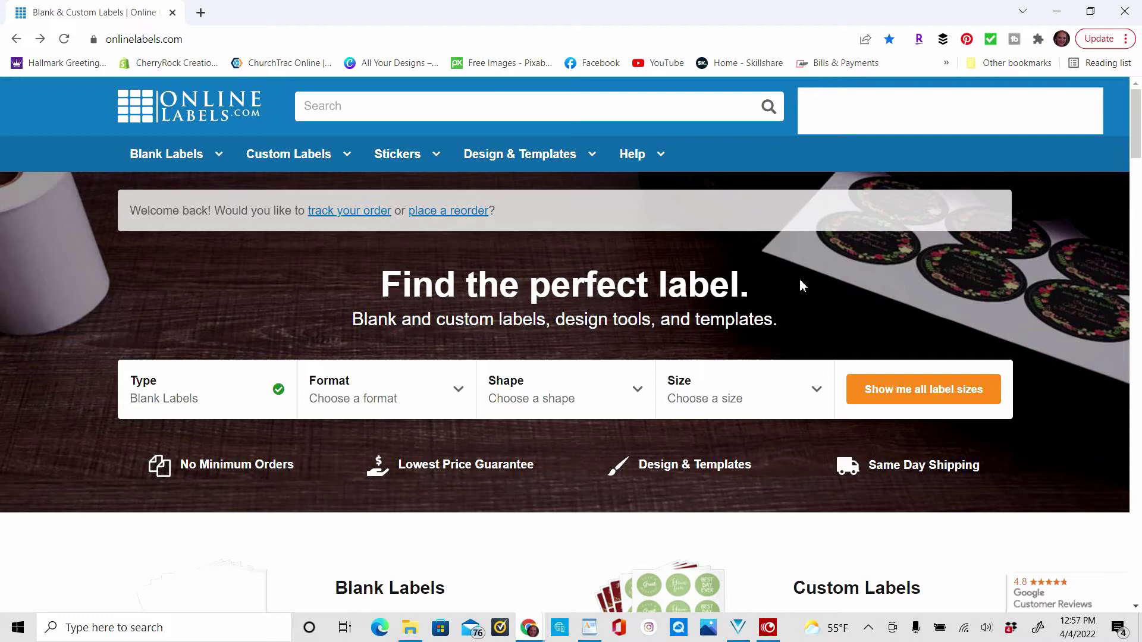
Launch Maestro Label Designer from Design & Templates and list all saved label designs
left_click(700, 470)
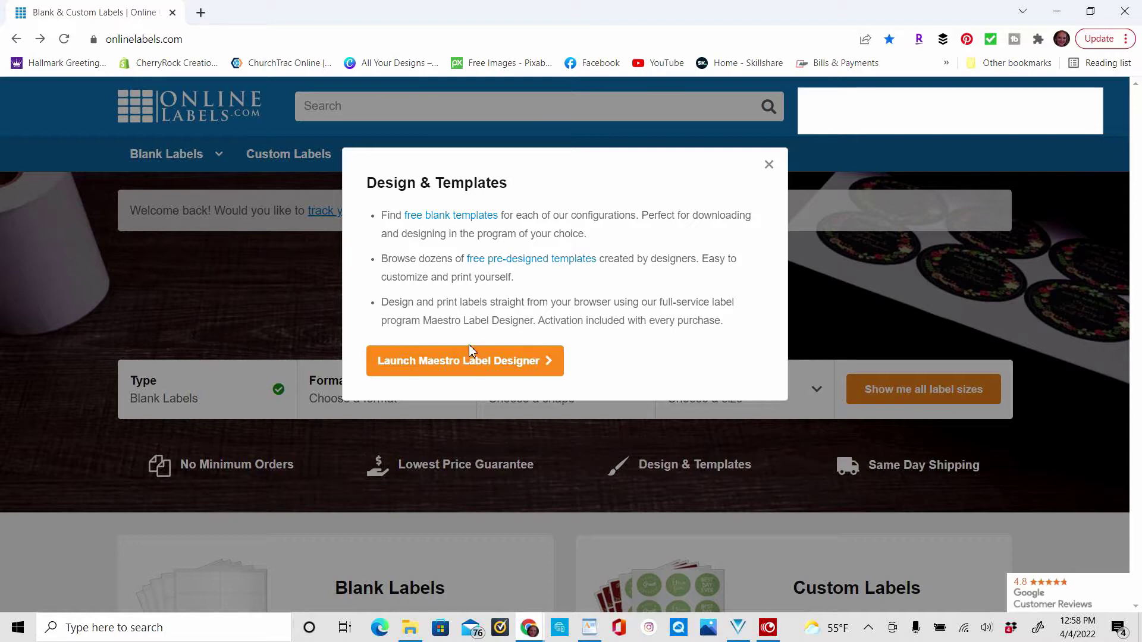
left_click(452, 369)
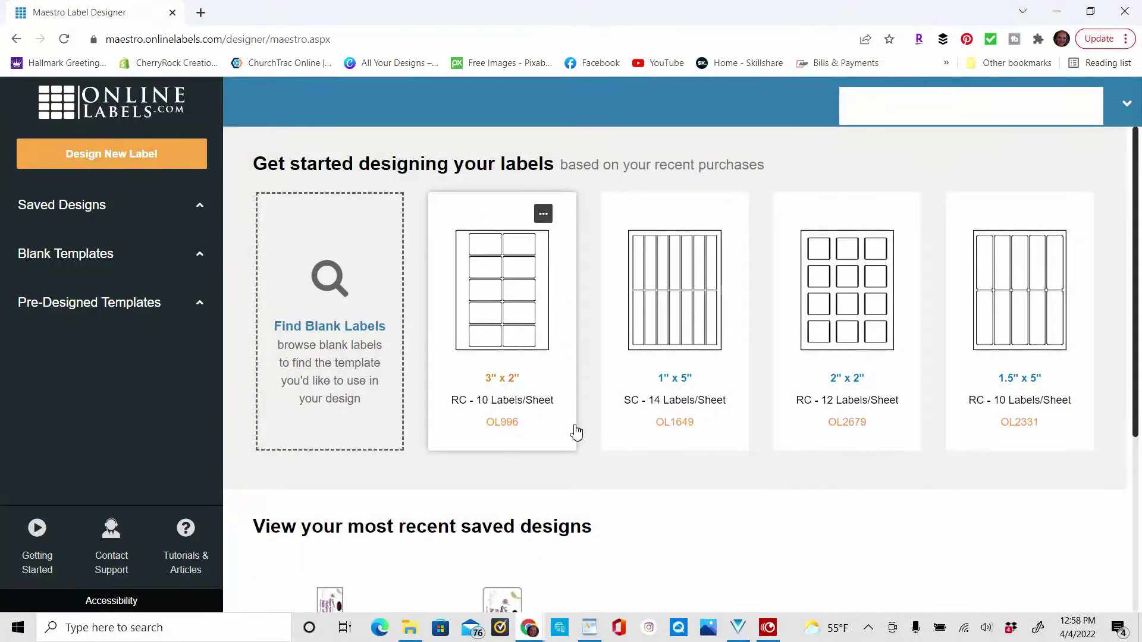
scroll(581, 428, "down", 2)
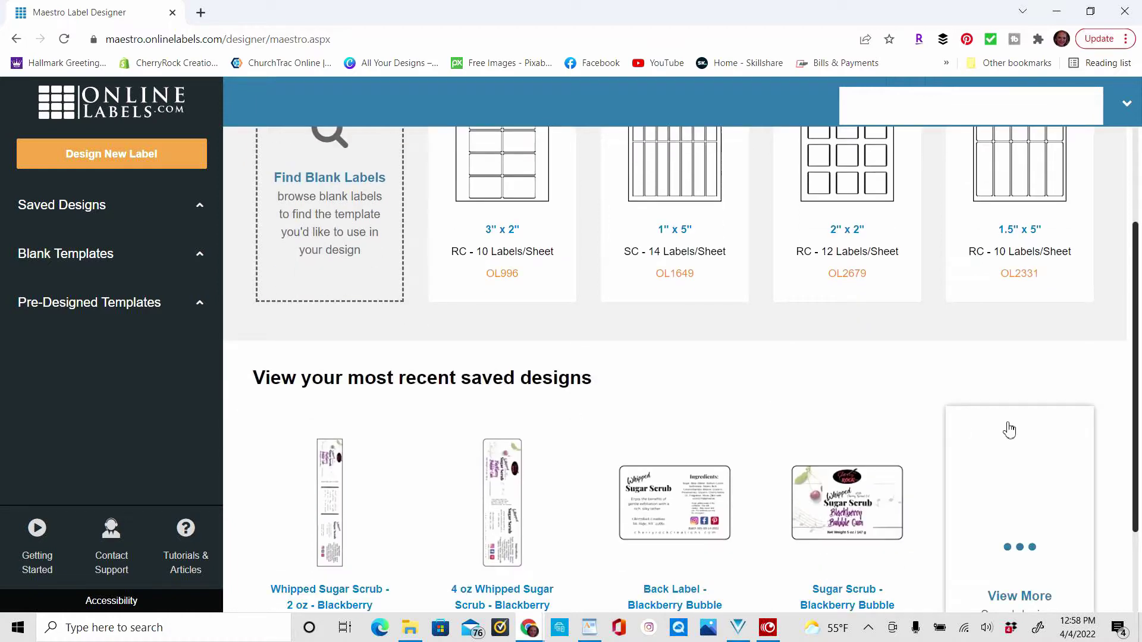
left_click(1019, 565)
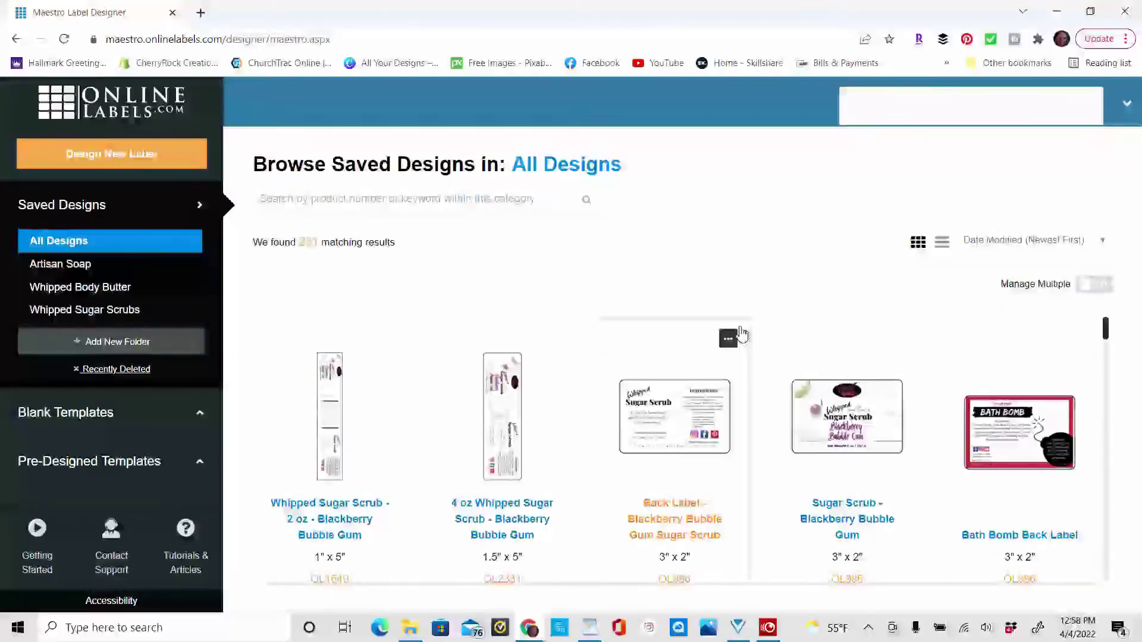
scroll(773, 413, "down", 2)
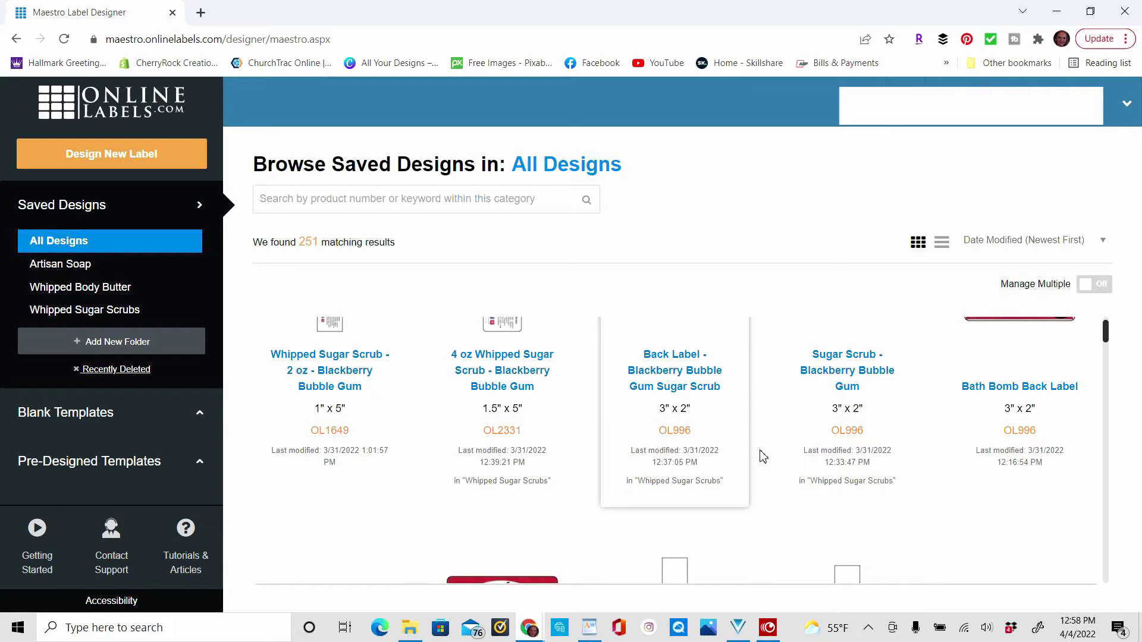
scroll(757, 454, "down", 2)
scroll(763, 466, "down", 3)
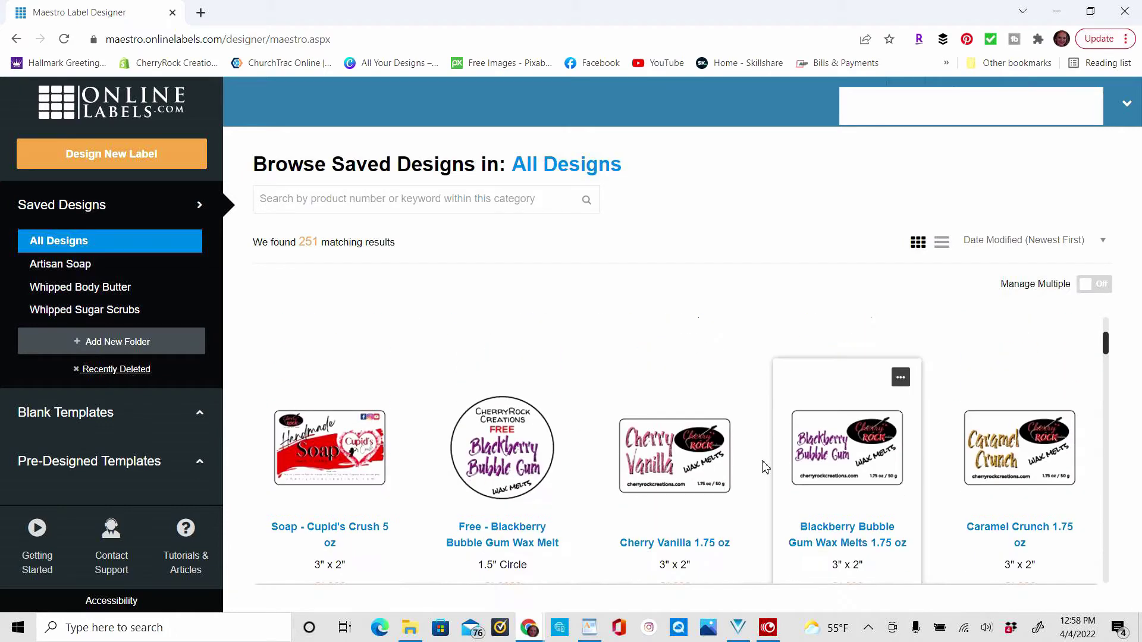
Open the Cherry Vanilla 1.75 oz design and upload the Updated Wax Melts Label artwork
left_click(650, 407)
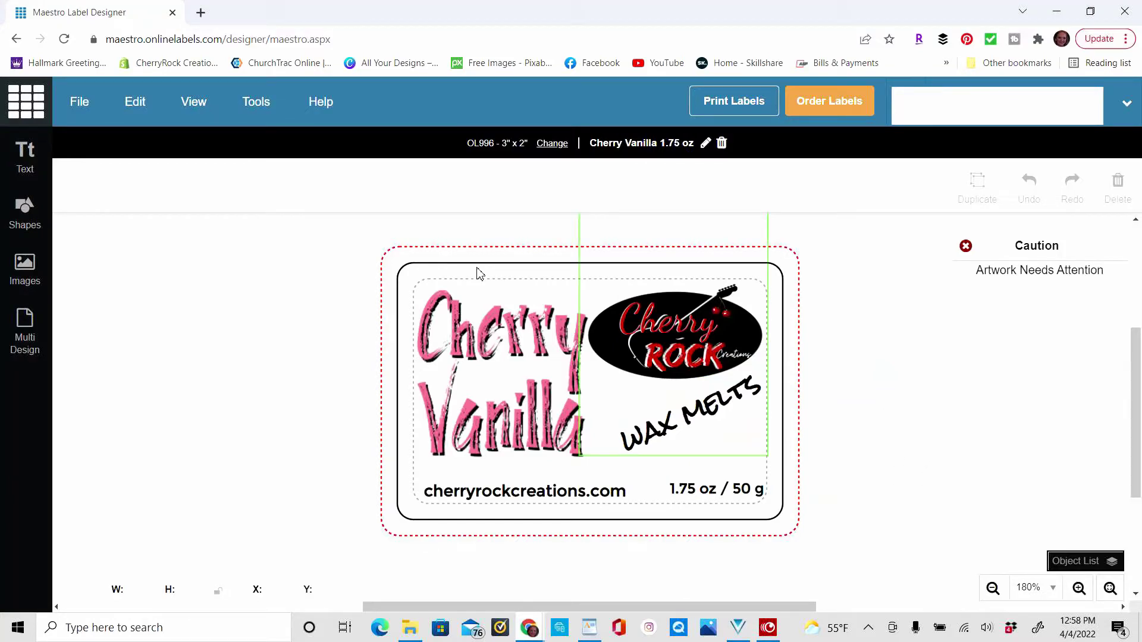
left_click(27, 343)
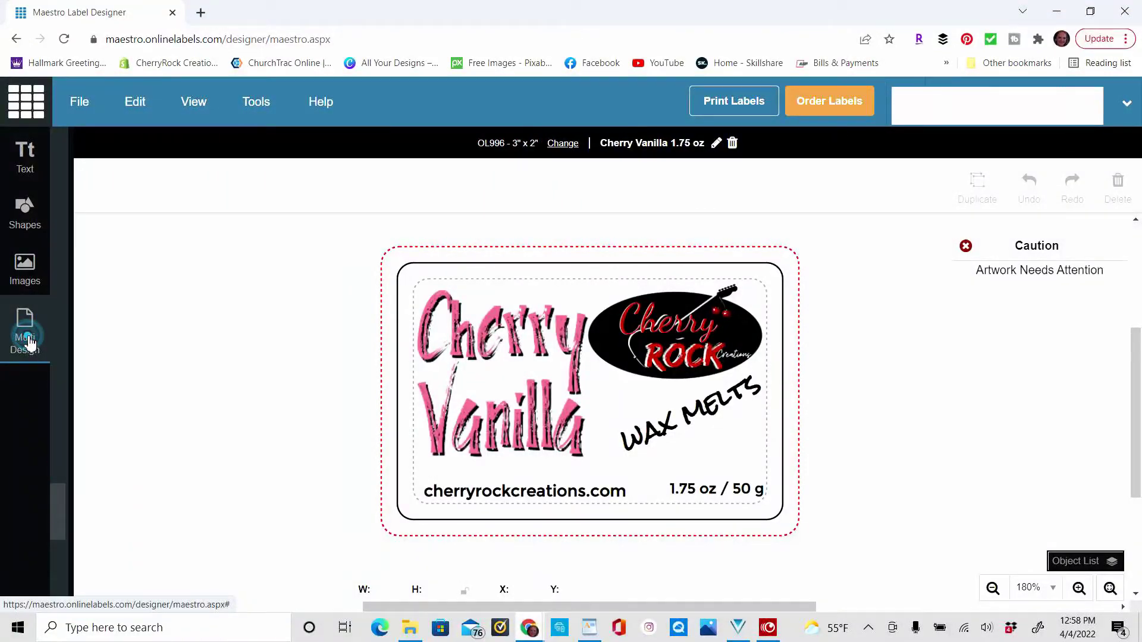
left_click(24, 266)
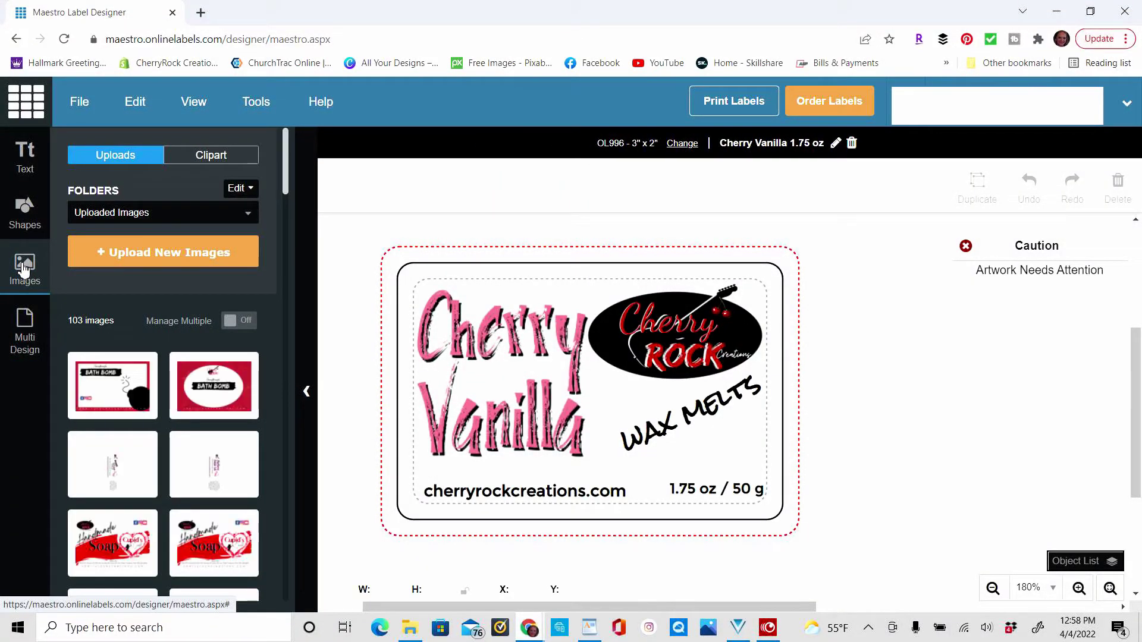
left_click(145, 254)
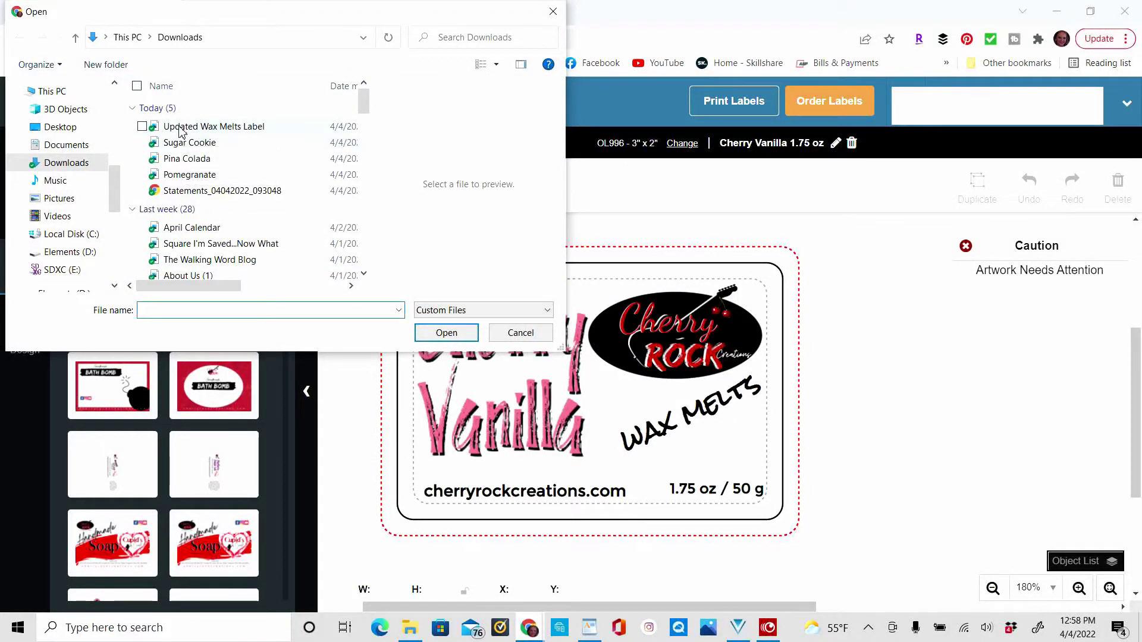
left_click(178, 128)
left_click(445, 334)
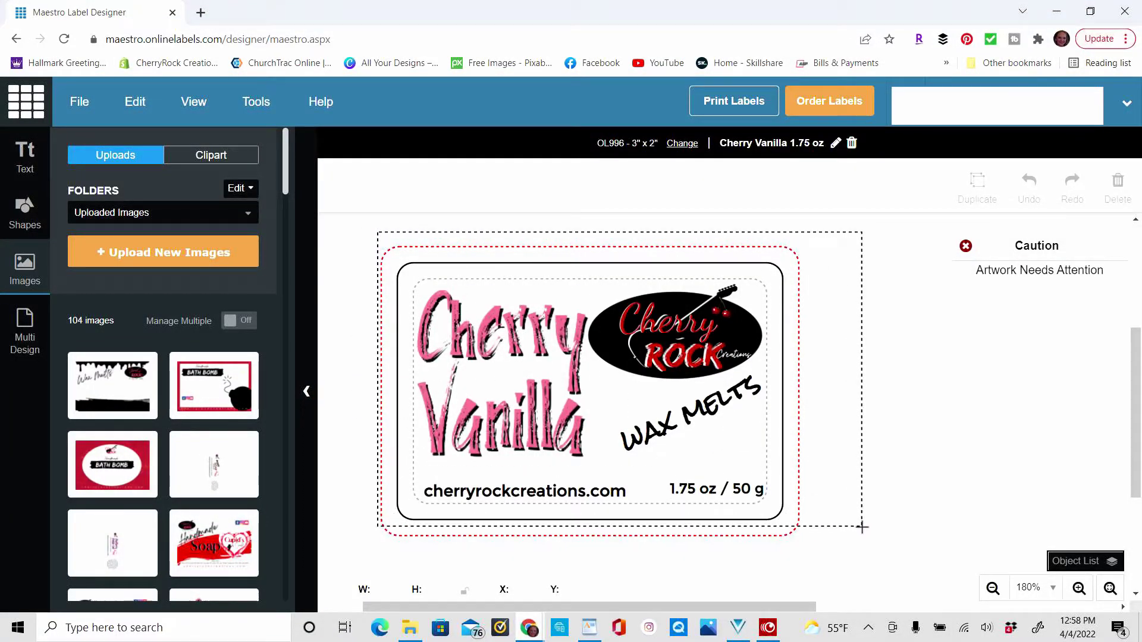
Select every object on the label, including the 1.75 oz / 50 g weight text, and delete them
left_click_drag(380, 239, 863, 534)
left_click(809, 559)
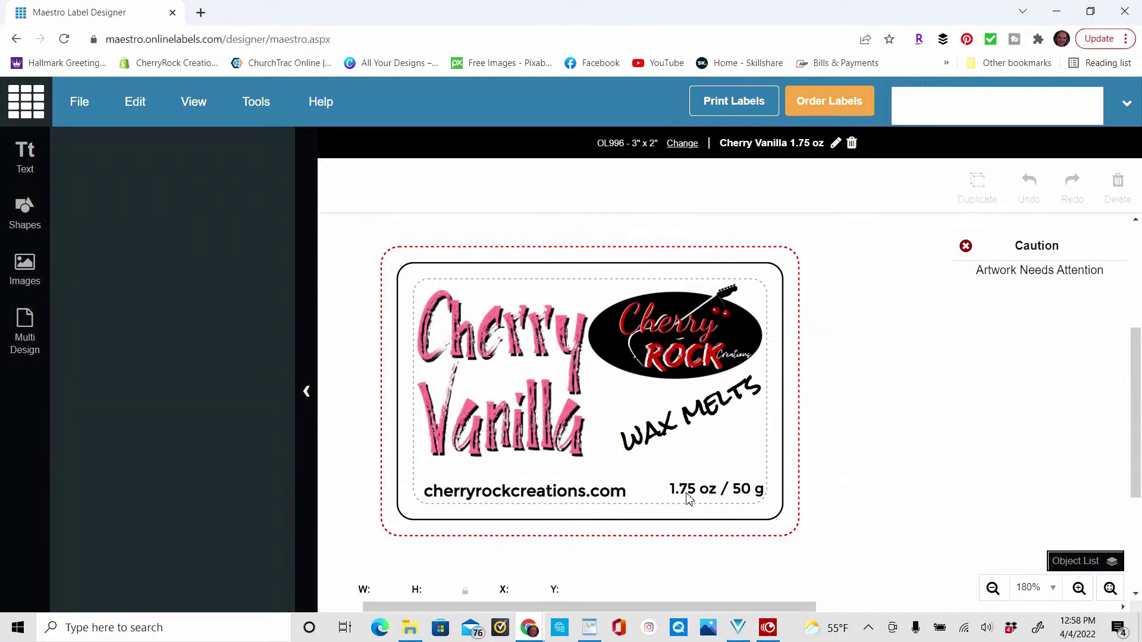
left_click_drag(694, 488, 842, 489)
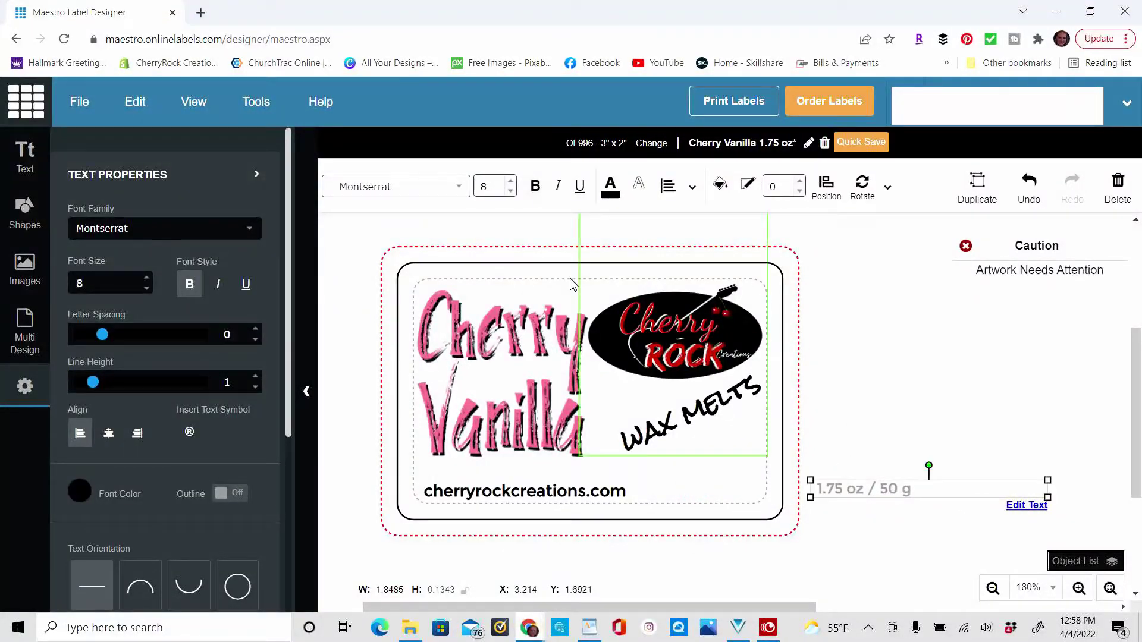
left_click_drag(363, 236, 762, 537)
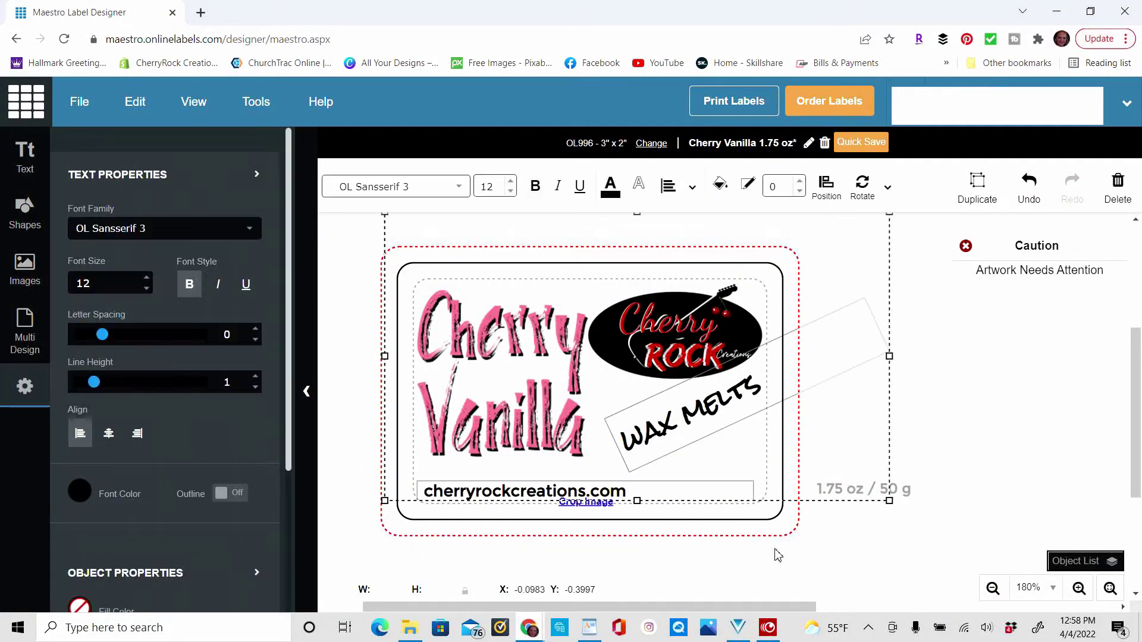
key("Delete")
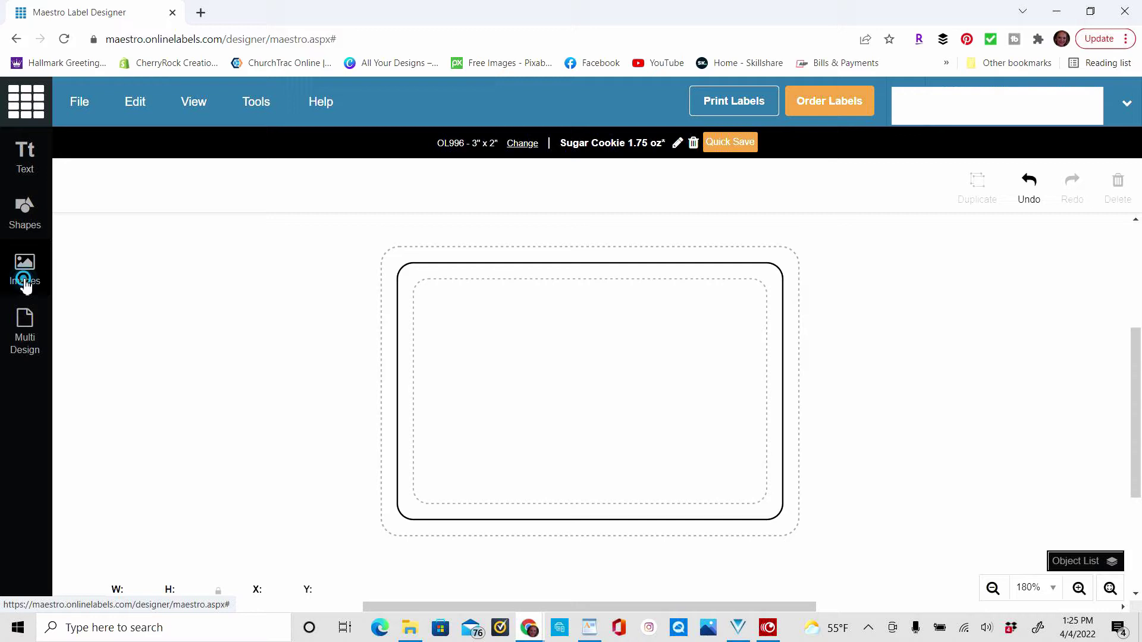
Upload the Updated Wax Melts Label (2) artwork file
left_click(25, 279)
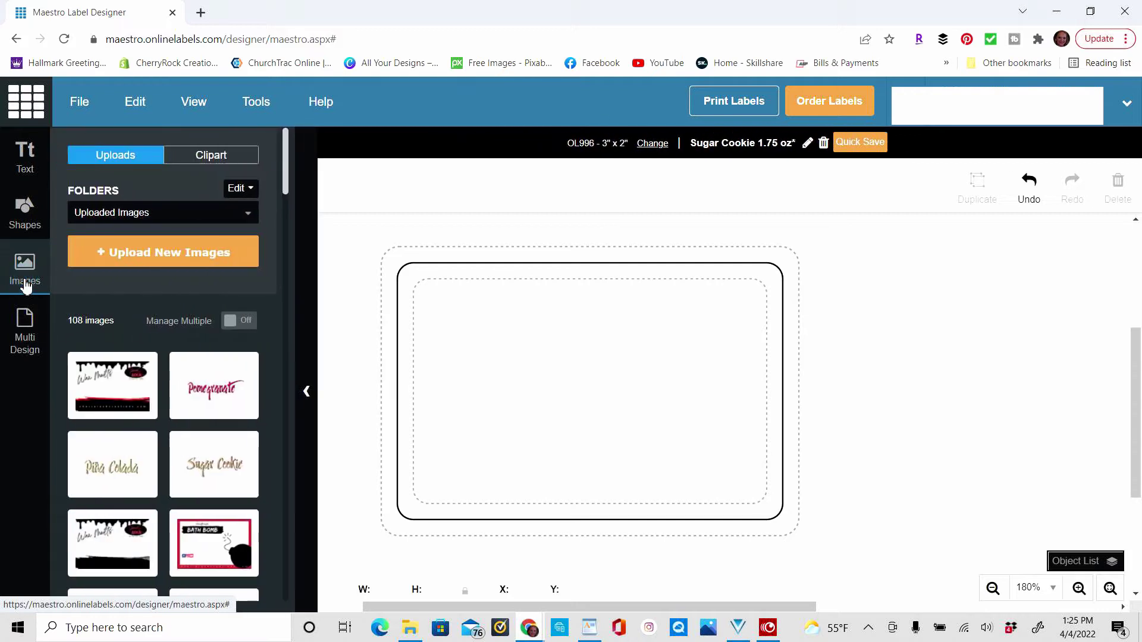
left_click(126, 256)
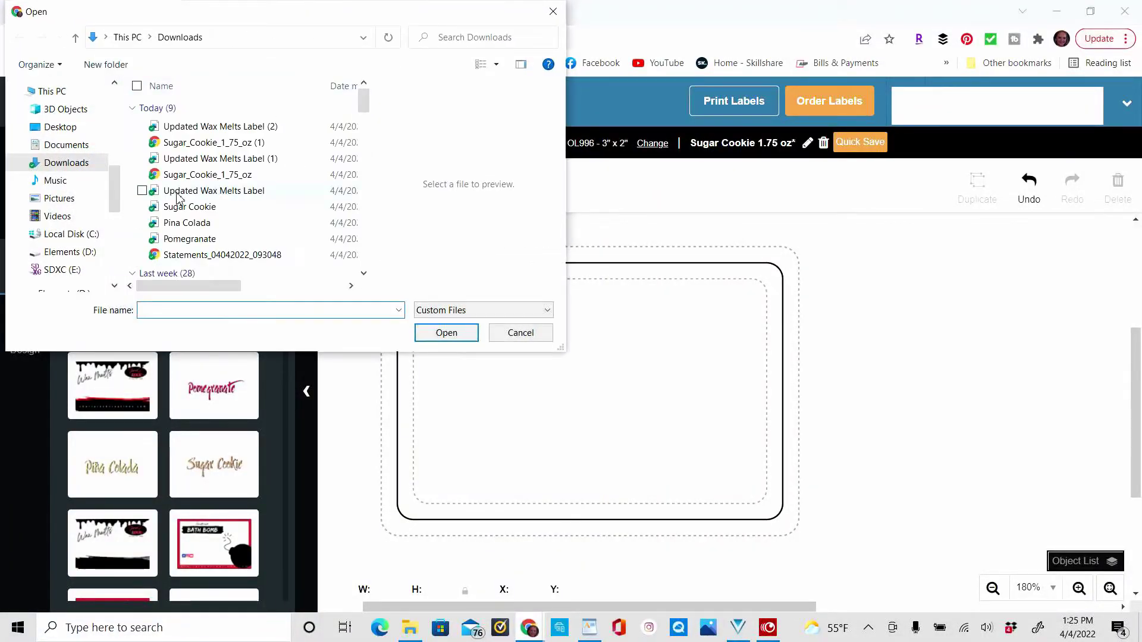
left_click(180, 127)
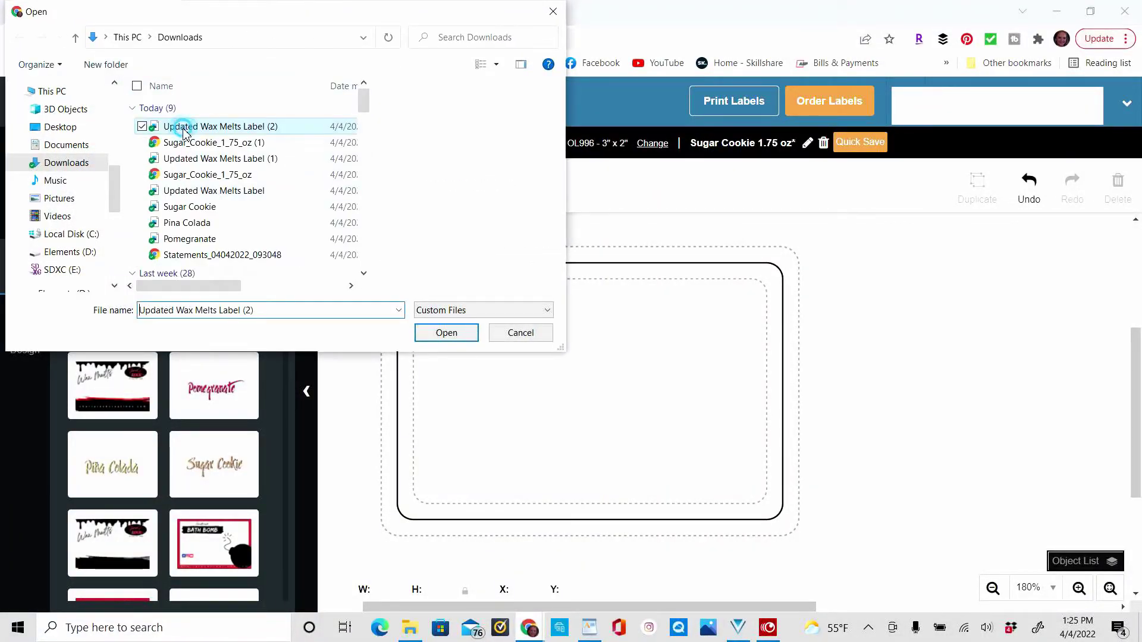
left_click(446, 333)
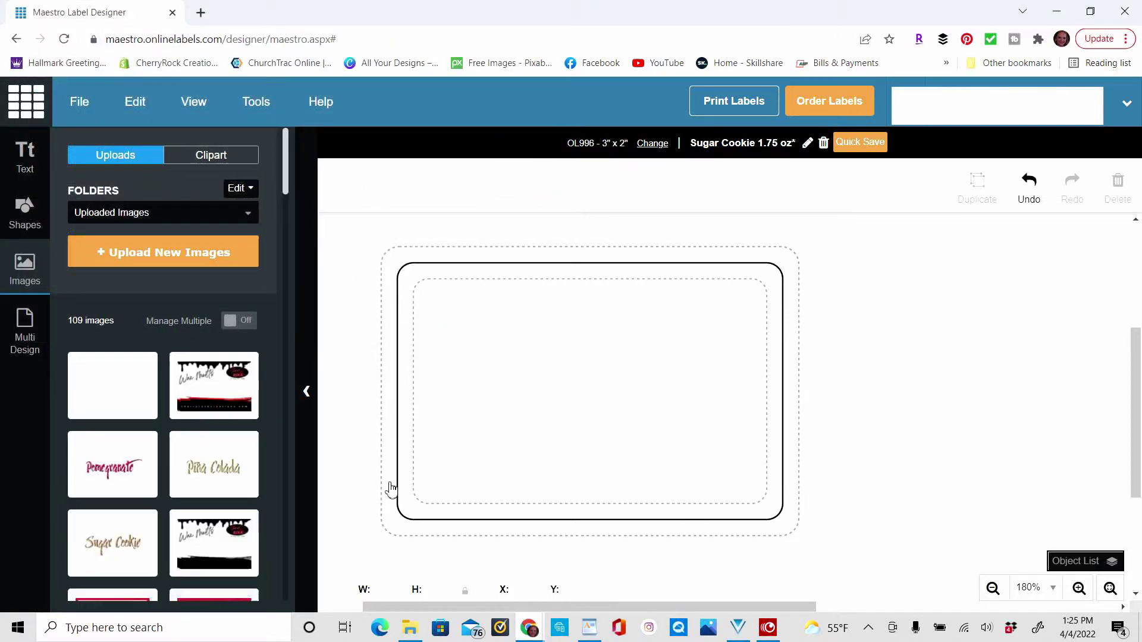
Place the Wax Melts drip artwork on the label and size it to fit the border
left_click(109, 392)
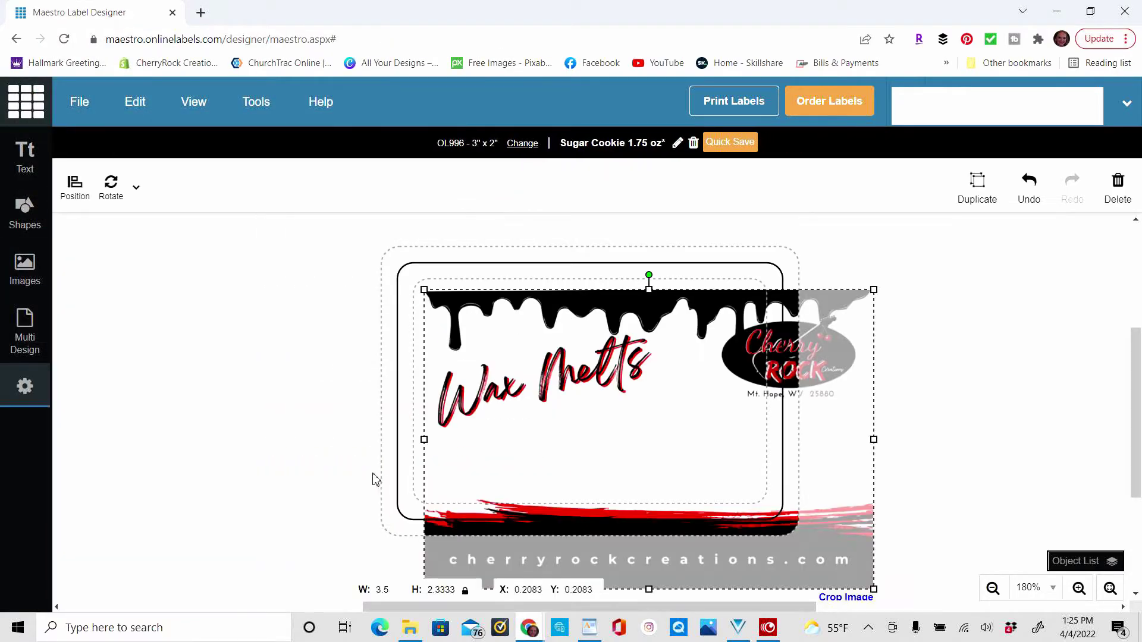
left_click_drag(510, 450, 491, 426)
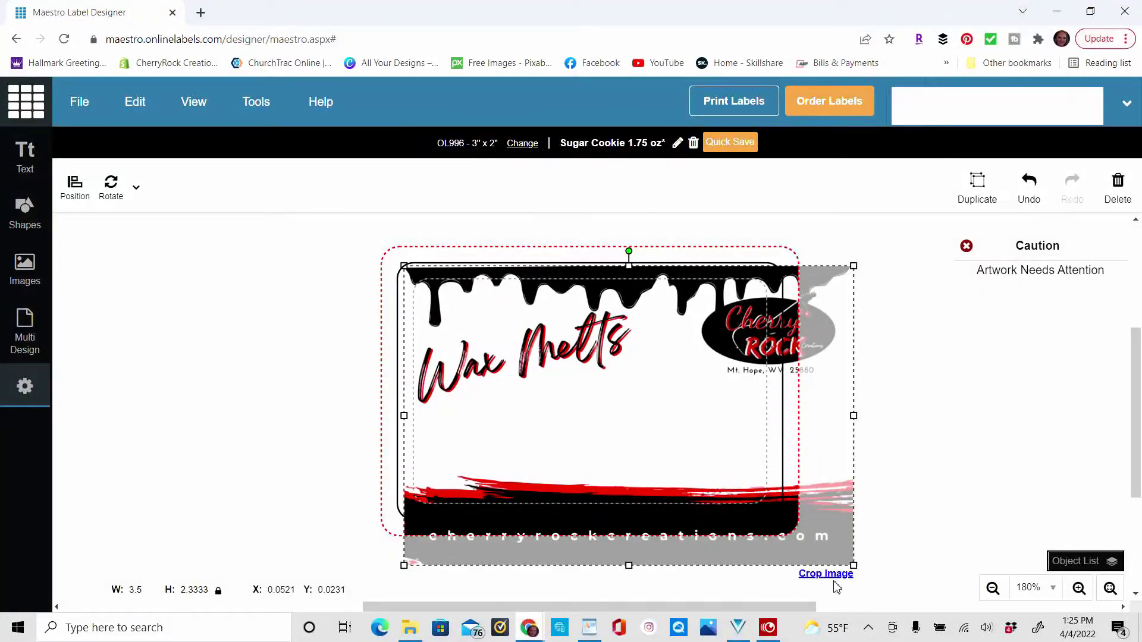
mouse_move(853, 565)
left_mouse_down()
mouse_move(757, 515)
mouse_move(766, 515)
left_mouse_up()
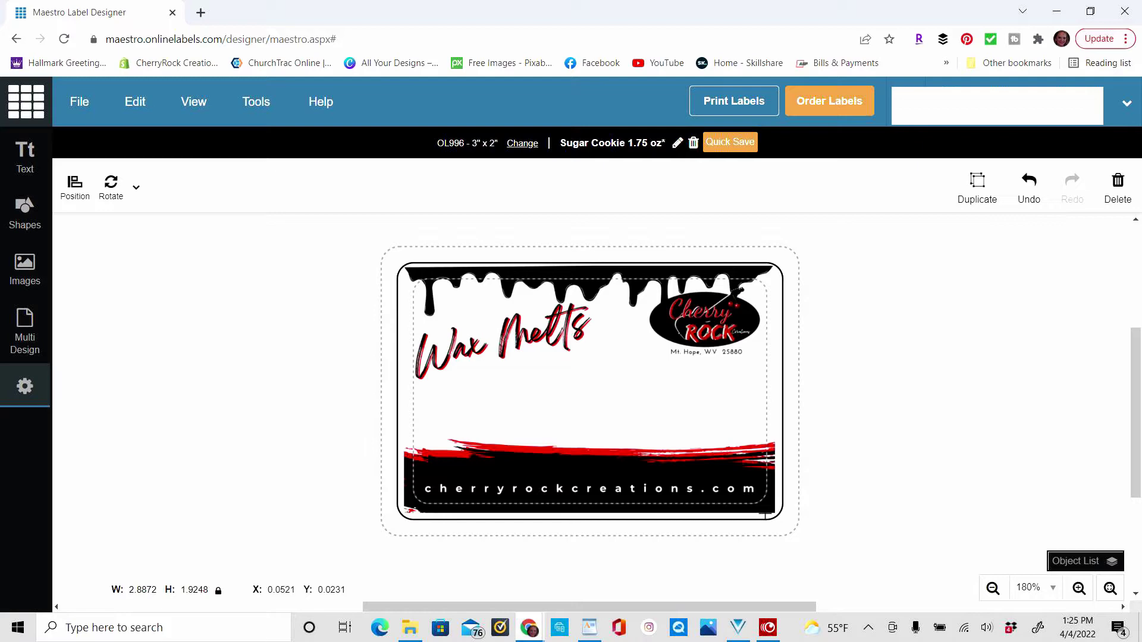
left_click_drag(689, 471, 679, 457)
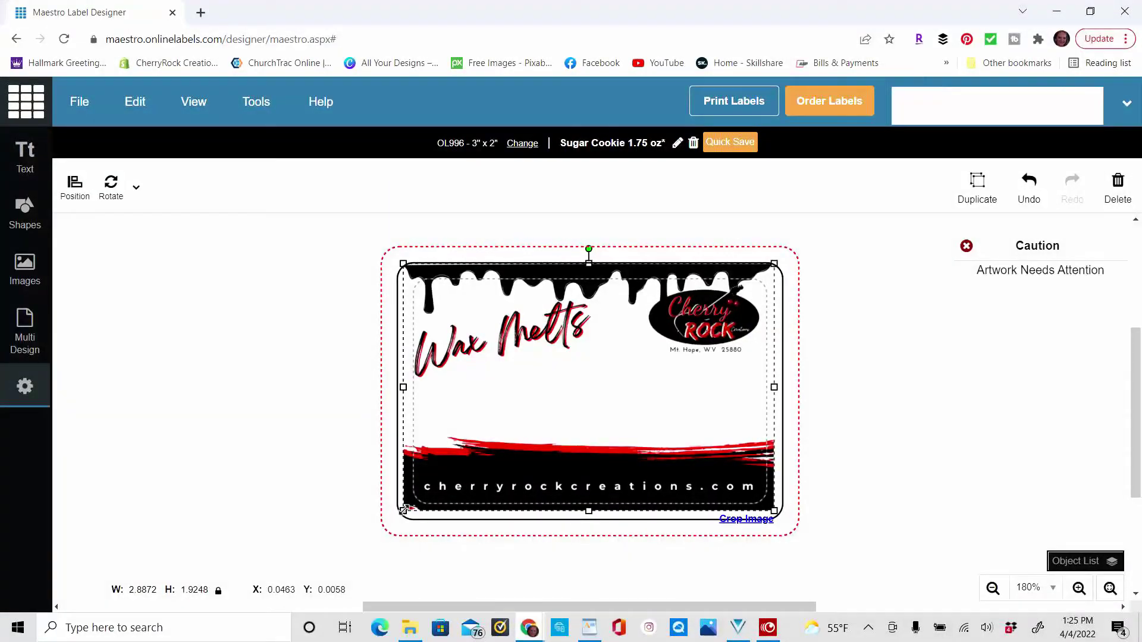
left_click_drag(403, 509, 401, 512)
left_click_drag(543, 438, 546, 446)
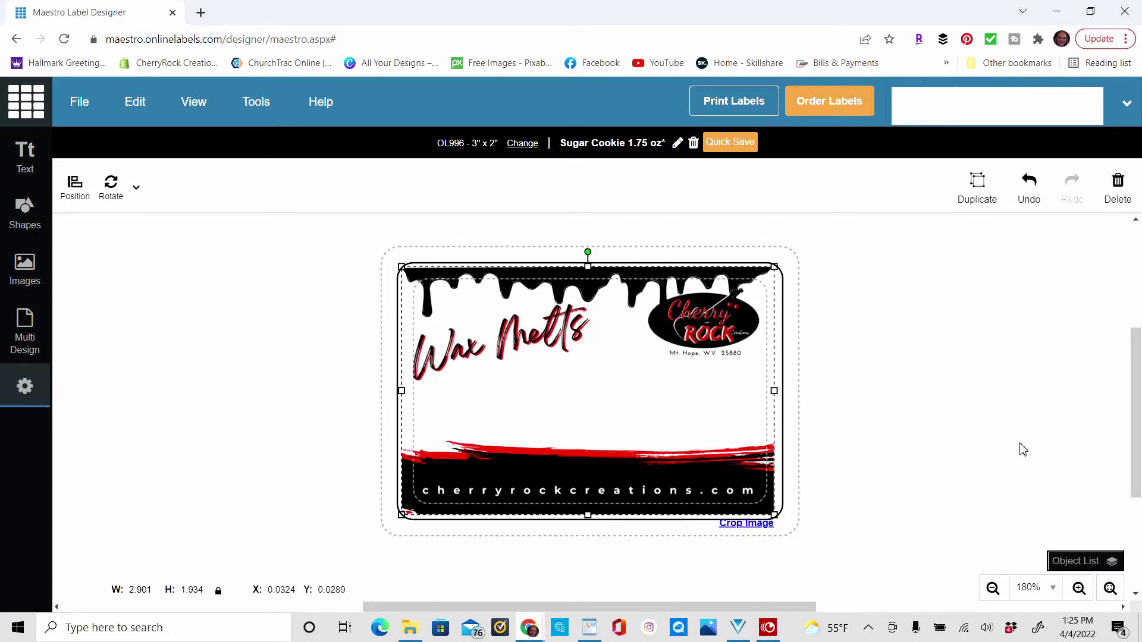
Move the text box onto the bottom band and layer the 1.75 oz / 50 g weight above the artwork
left_click(902, 462)
left_click_drag(888, 456, 730, 473)
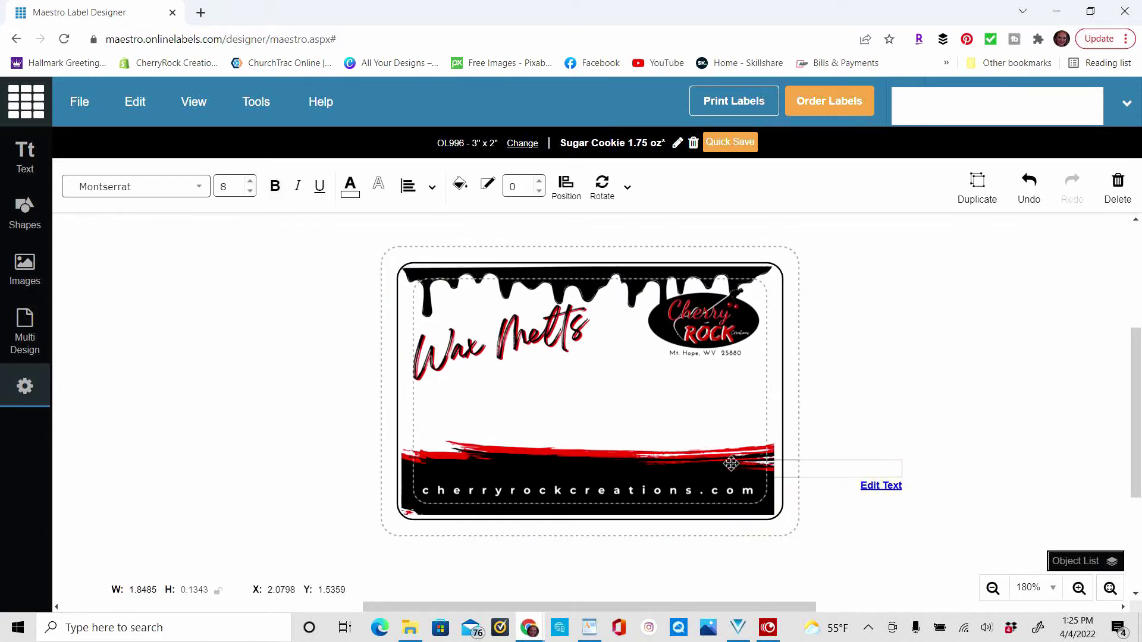
left_click(1071, 562)
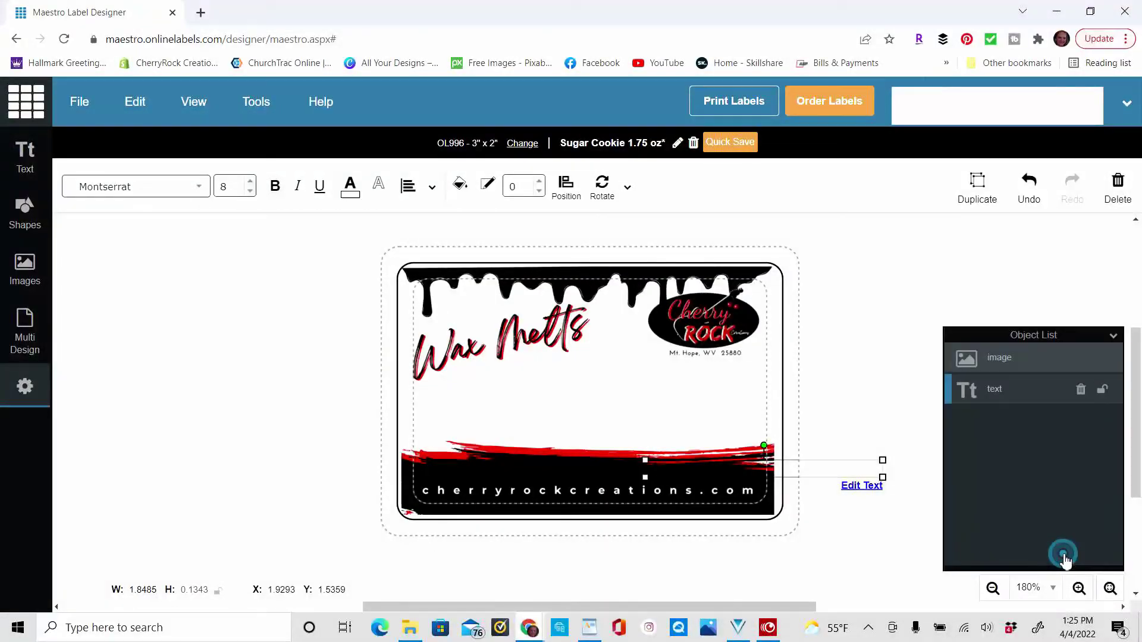
left_click_drag(972, 407, 971, 365)
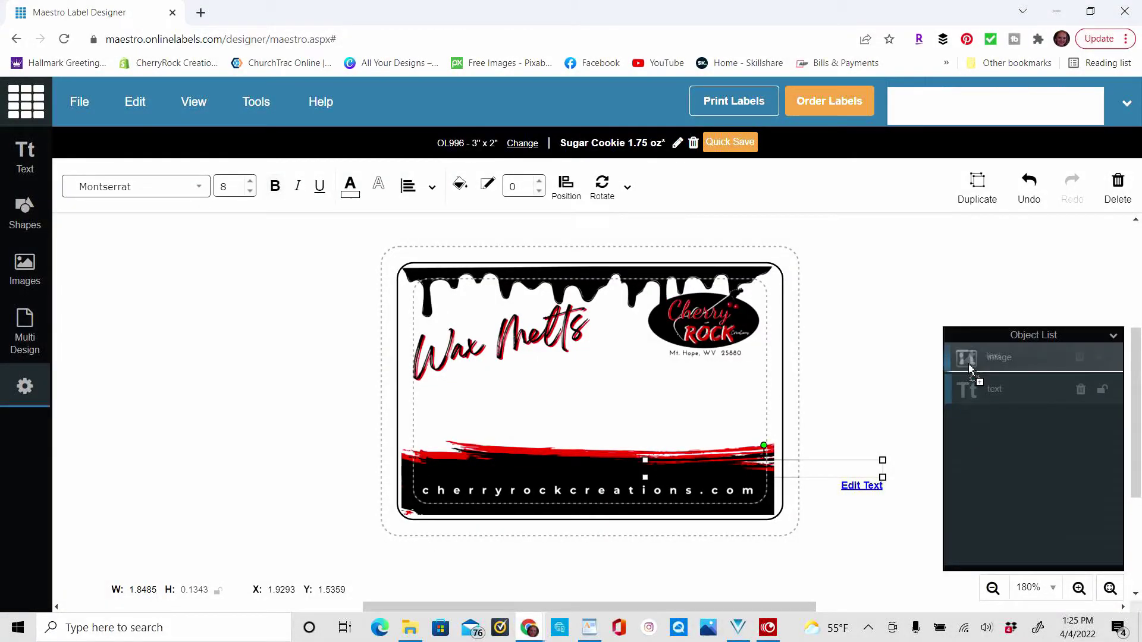
left_click(1114, 340)
left_click_drag(727, 470, 725, 473)
left_click(923, 357)
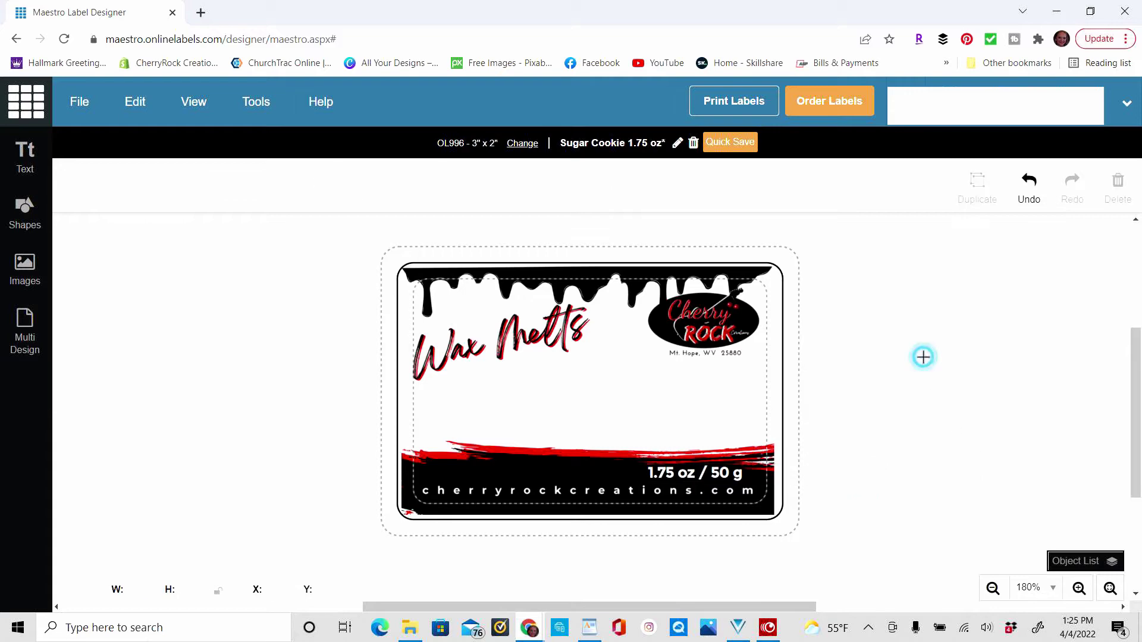
Add the uploaded Sugar Cookie title image and position it in the label's middle
left_click(17, 286)
mouse_move(112, 543)
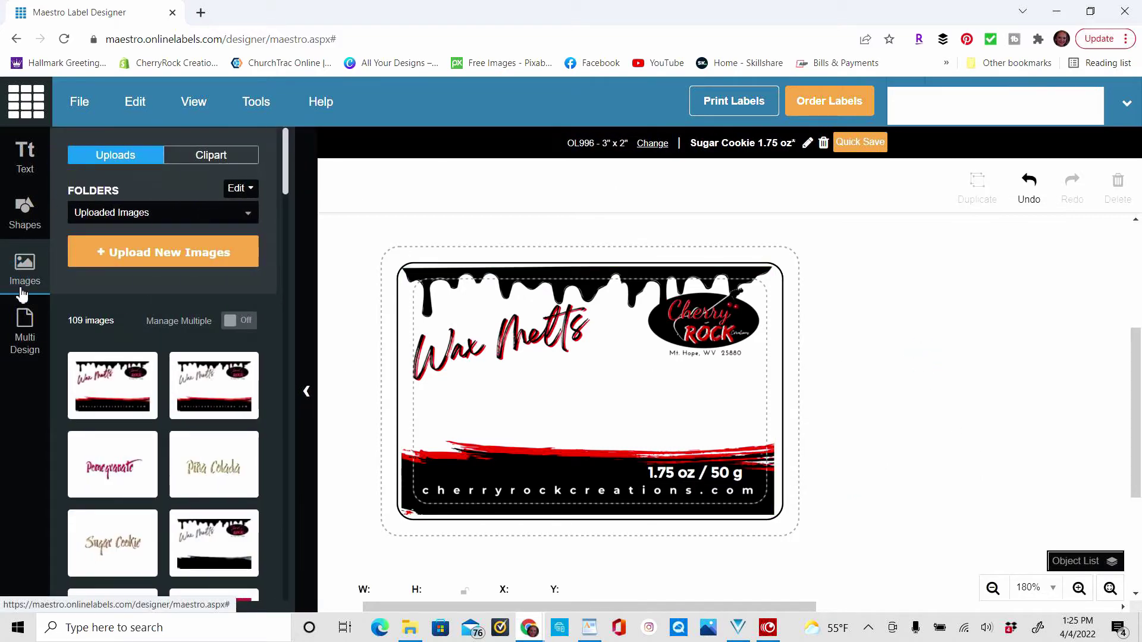
left_click(99, 545)
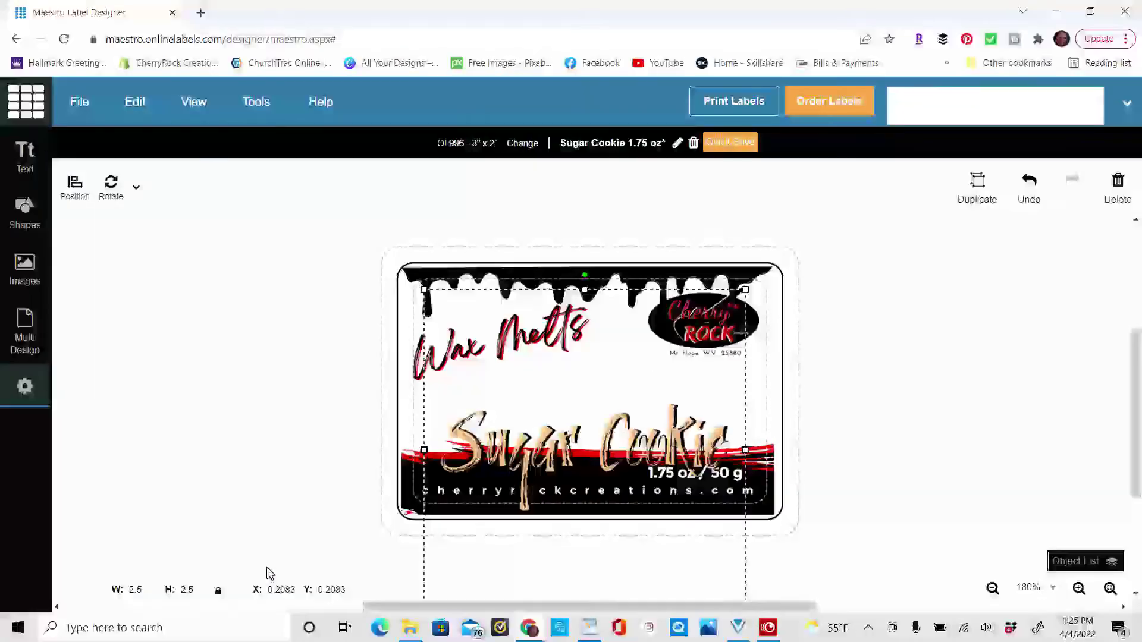
left_click_drag(629, 432, 630, 396)
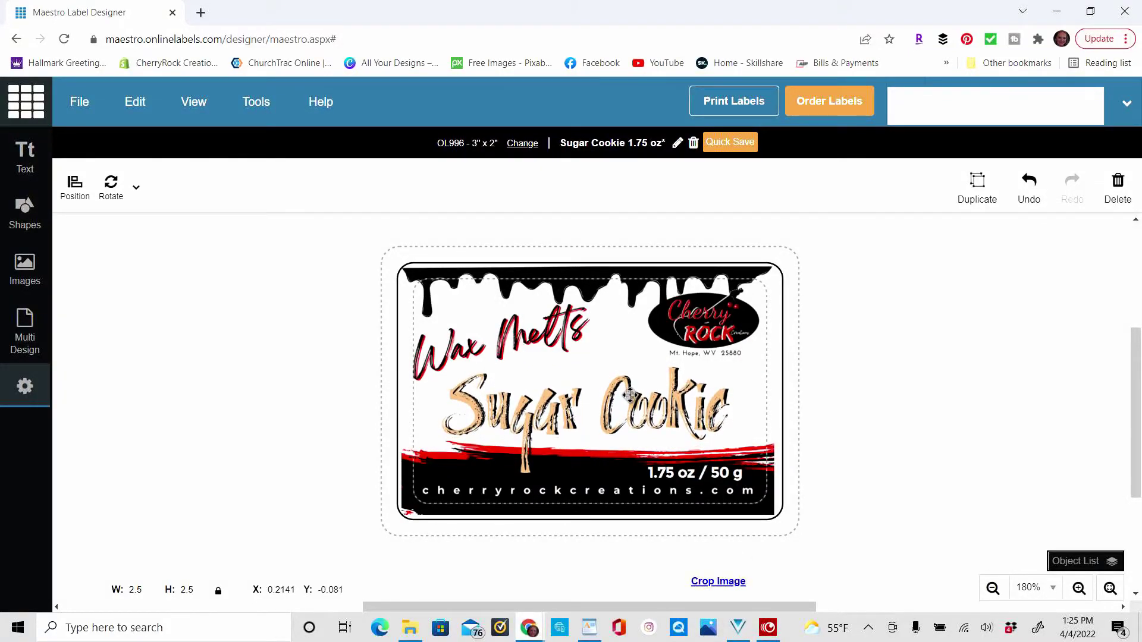
left_click_drag(630, 396, 630, 397)
left_click(866, 386)
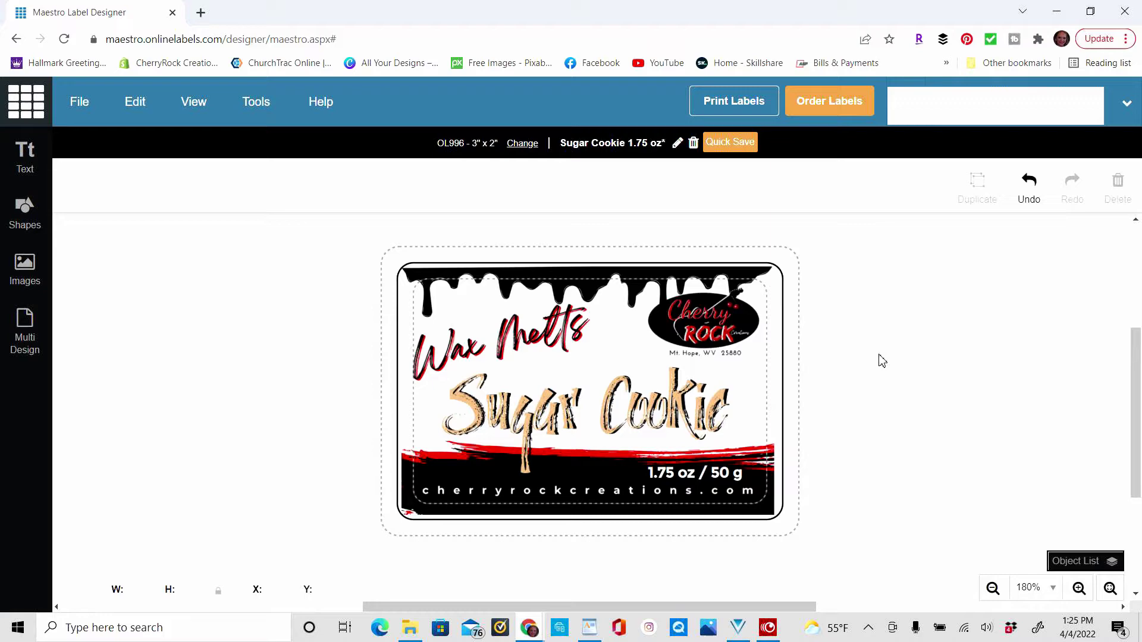
Set the multi-design layout with the top-right slot blank and the design in row 2 left
left_click(25, 330)
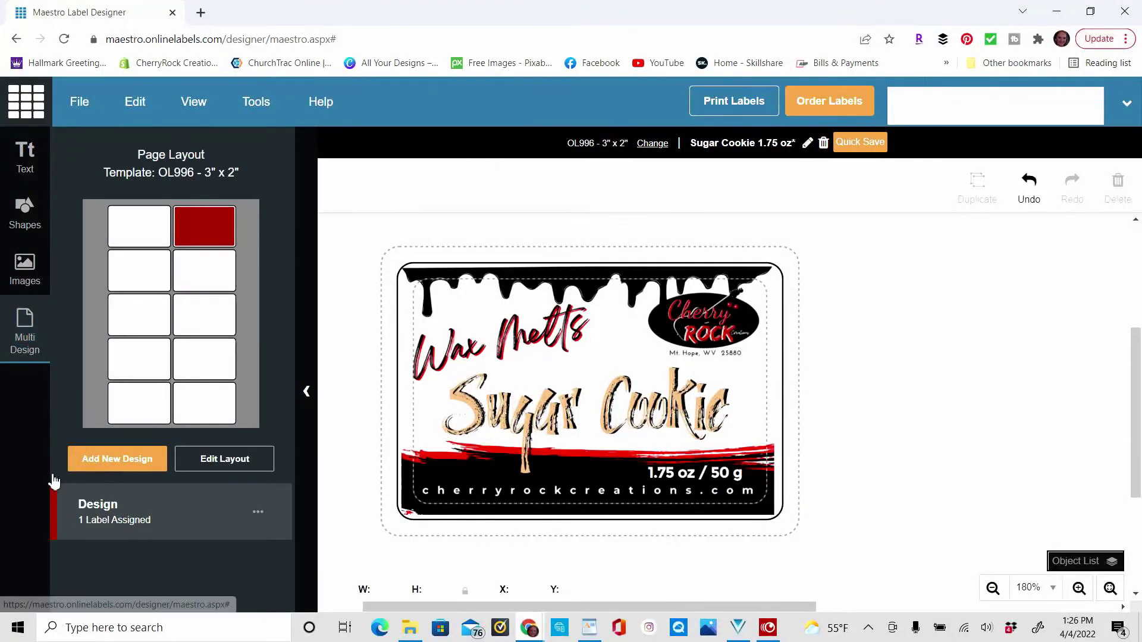
left_click(198, 459)
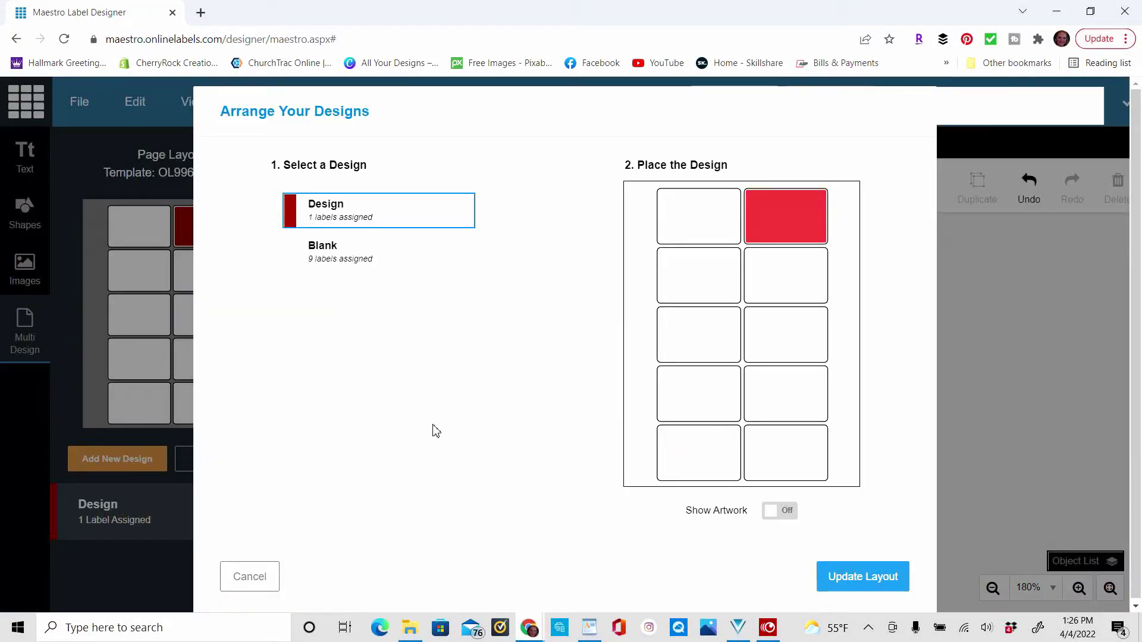
left_click(331, 262)
left_click(781, 213)
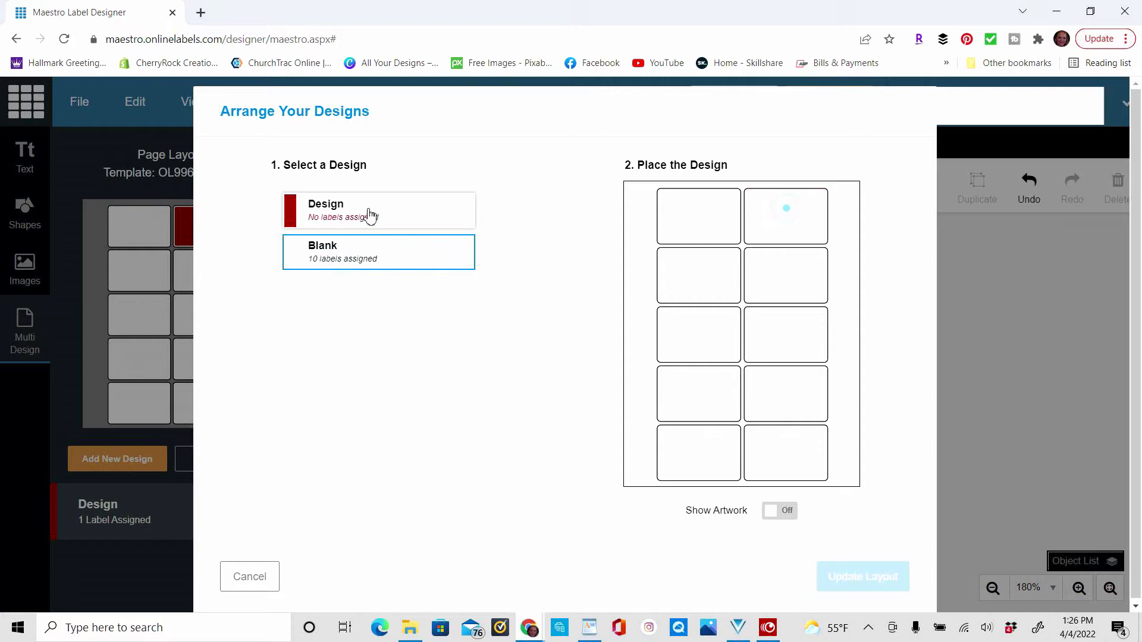
left_click(370, 204)
left_click(694, 274)
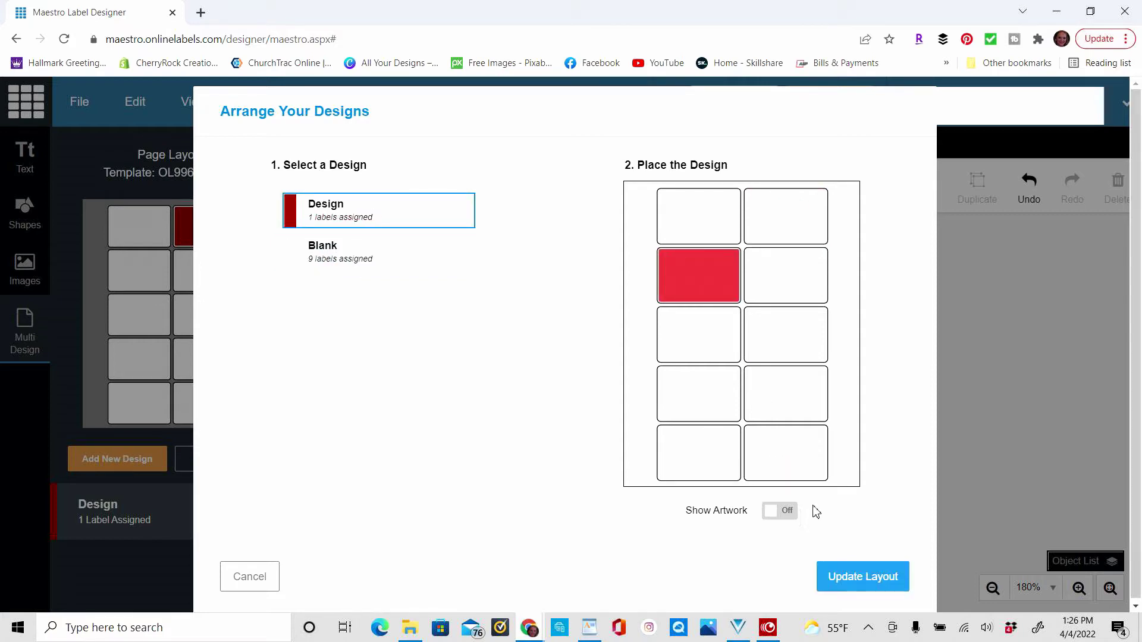
left_click(838, 577)
Download the label sheet as a PDF for home printing
left_click(700, 105)
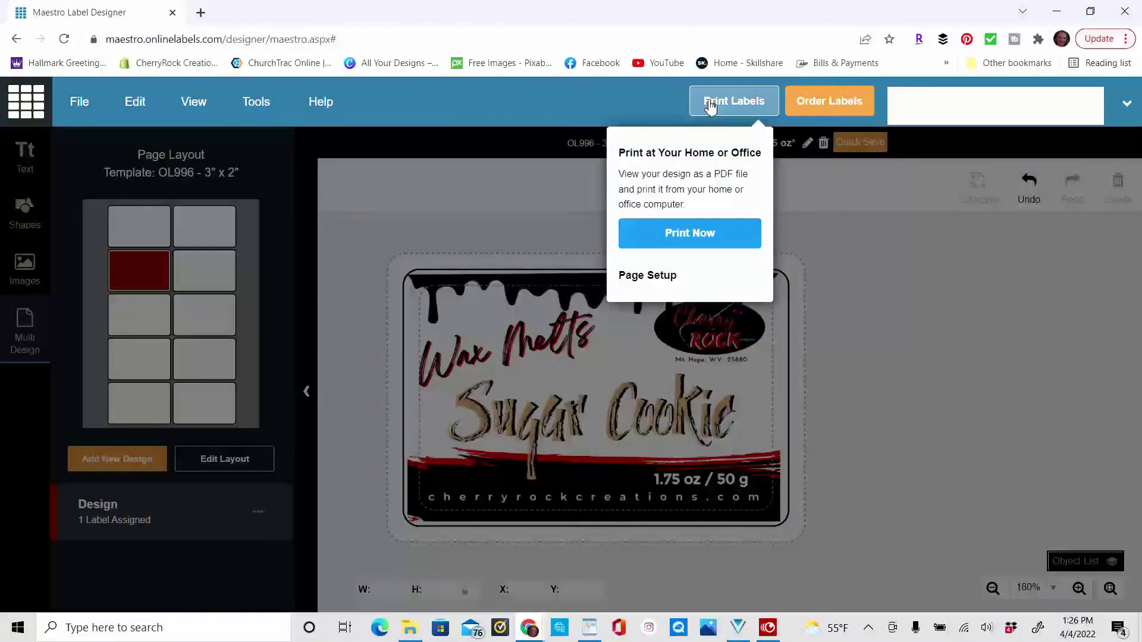
left_click(690, 241)
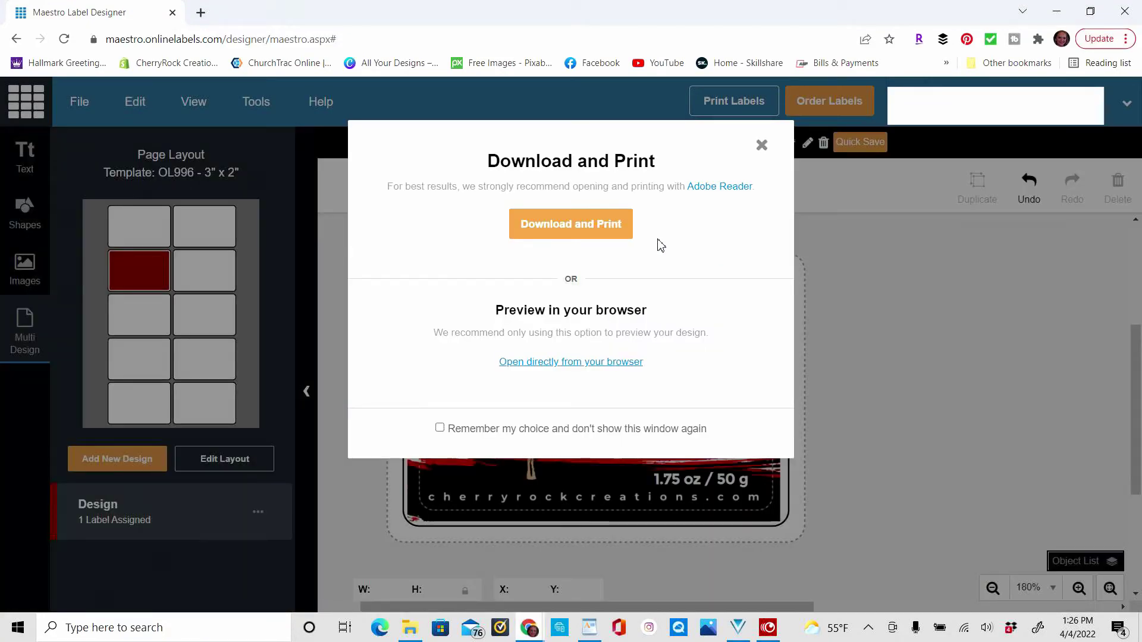
left_click(580, 230)
left_click(744, 408)
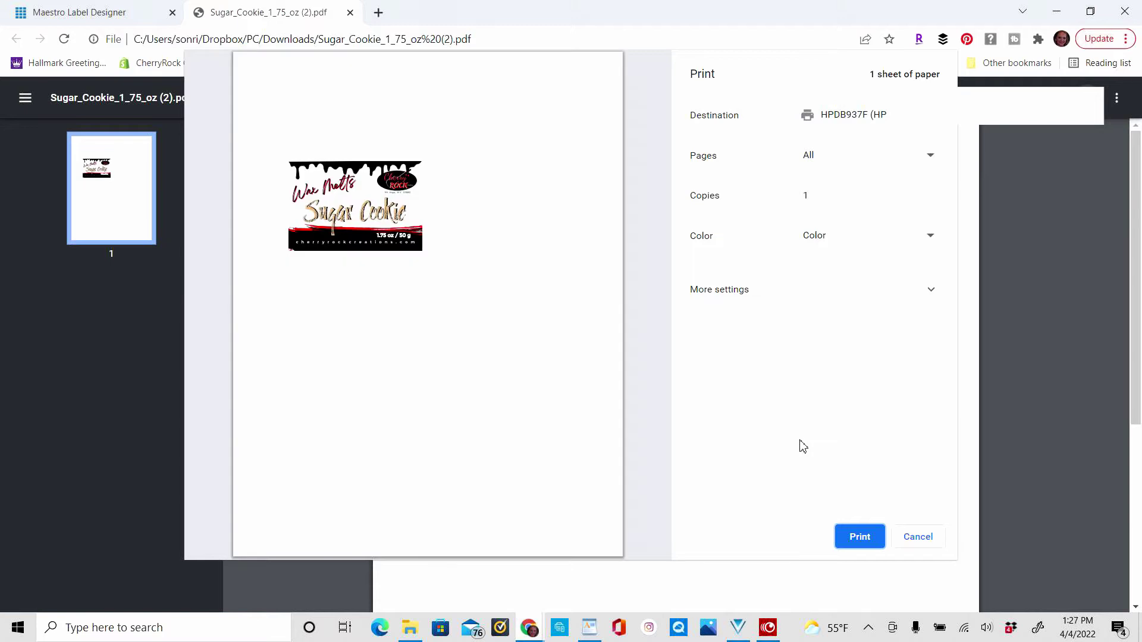
Print the single Sugar Cookie label sheet and close the PDF tab
left_click(855, 541)
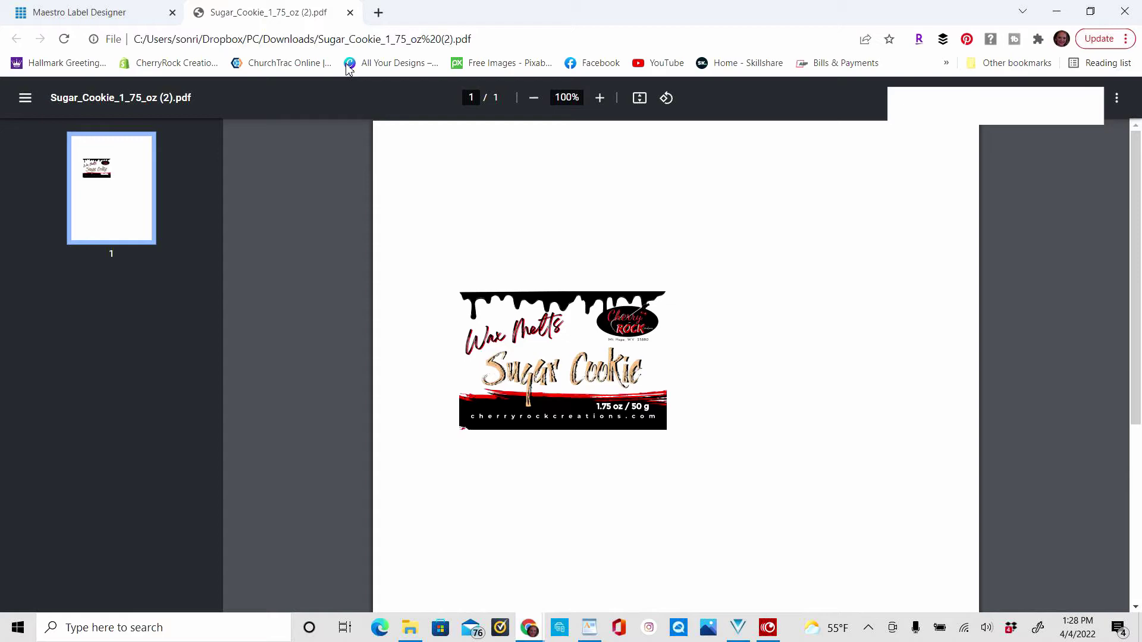
left_click(351, 12)
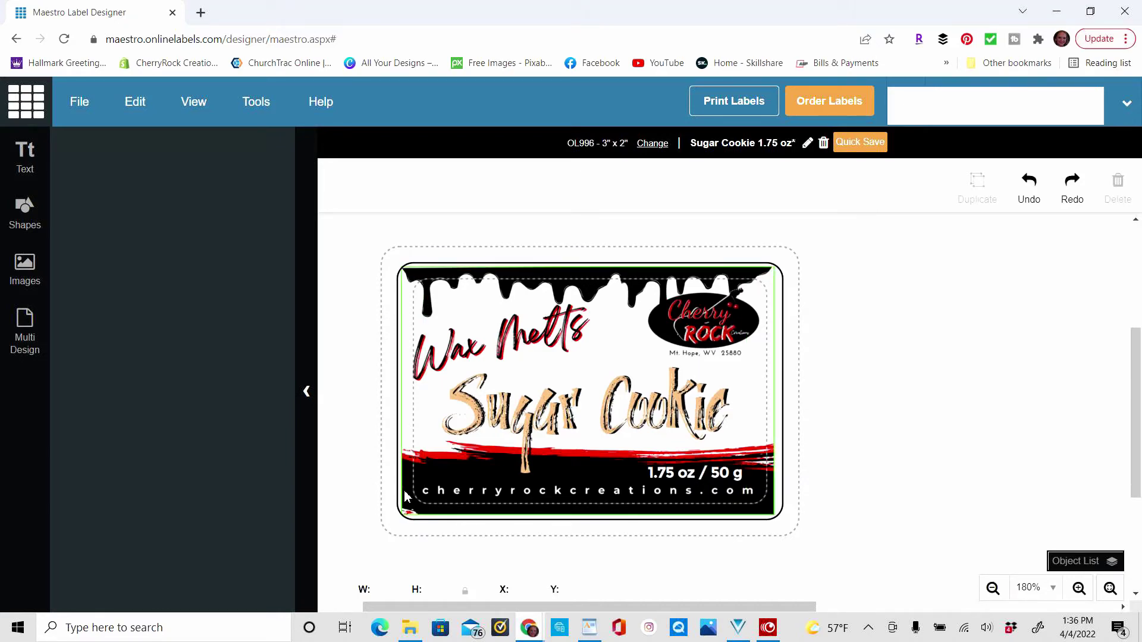
Stretch the drip artwork past the label edges, Quick Save the design, and collapse the side panel
left_click(774, 516)
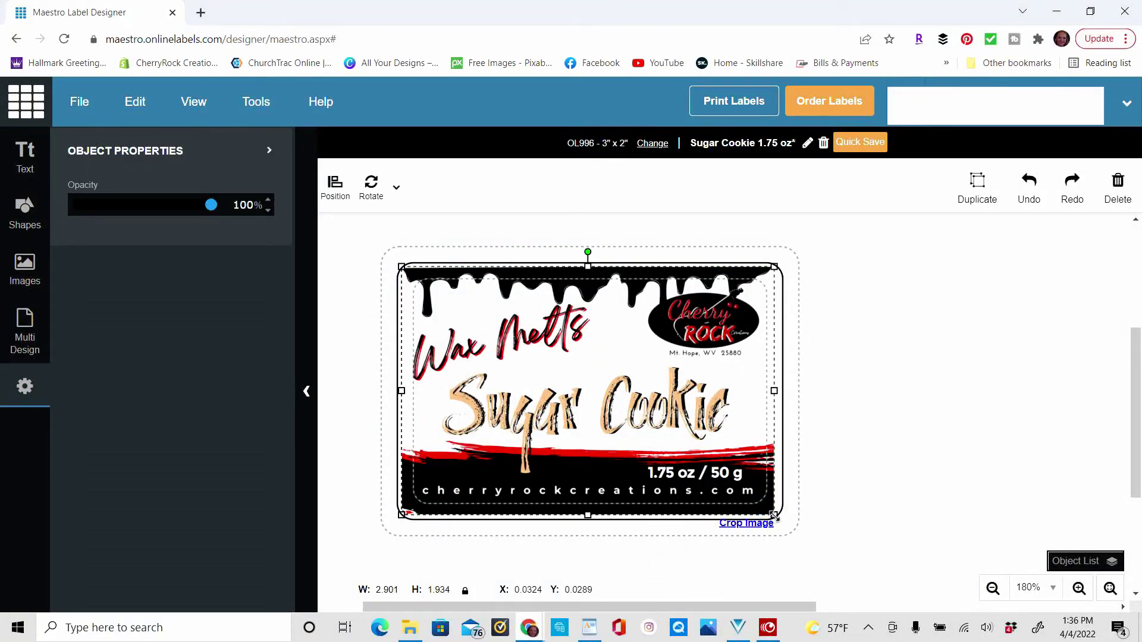
left_click_drag(775, 515, 785, 524)
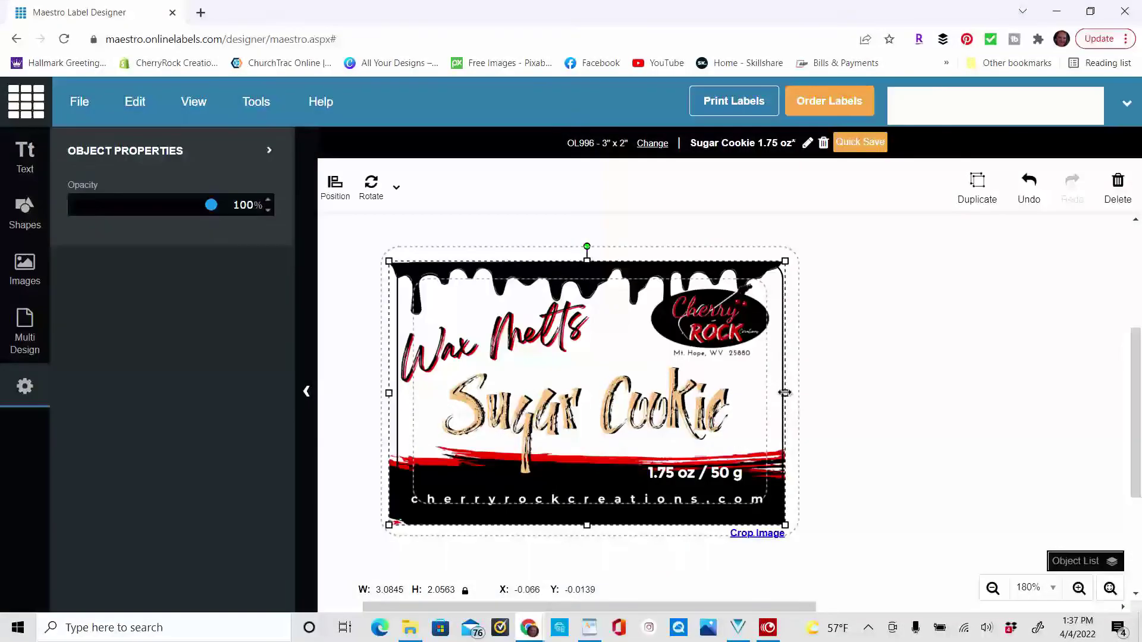
left_click(864, 385)
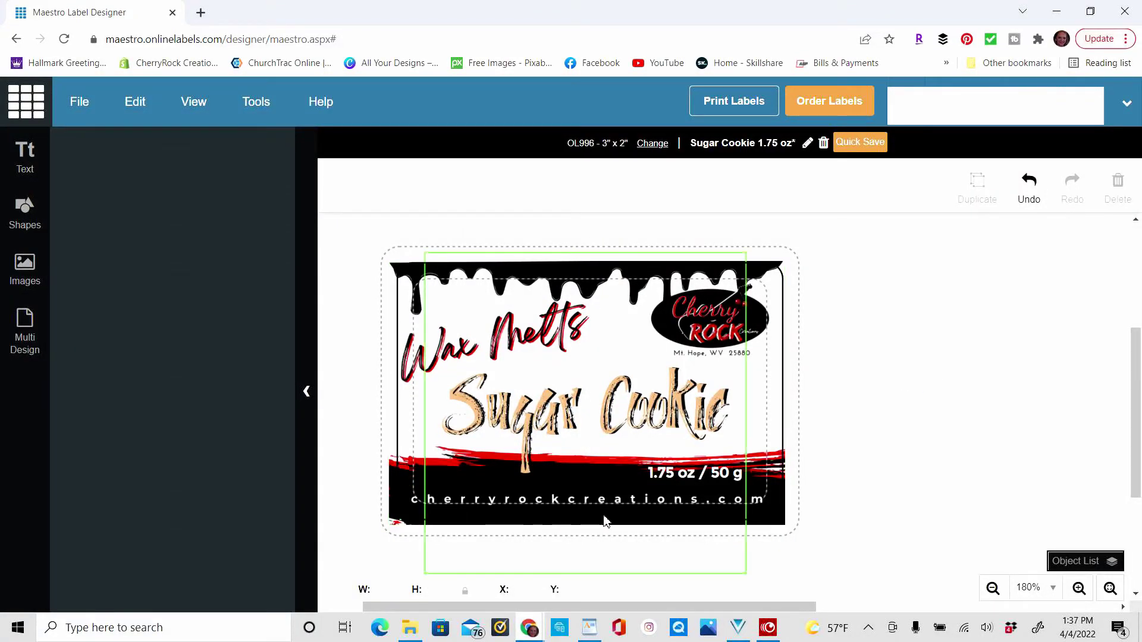
left_click(855, 146)
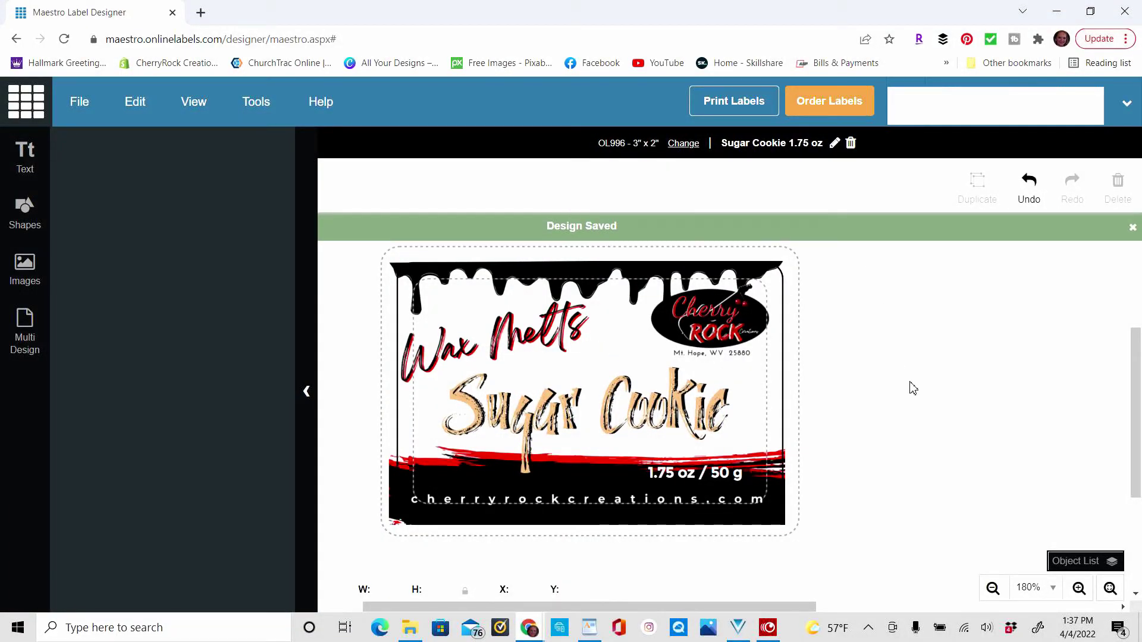
left_click(307, 390)
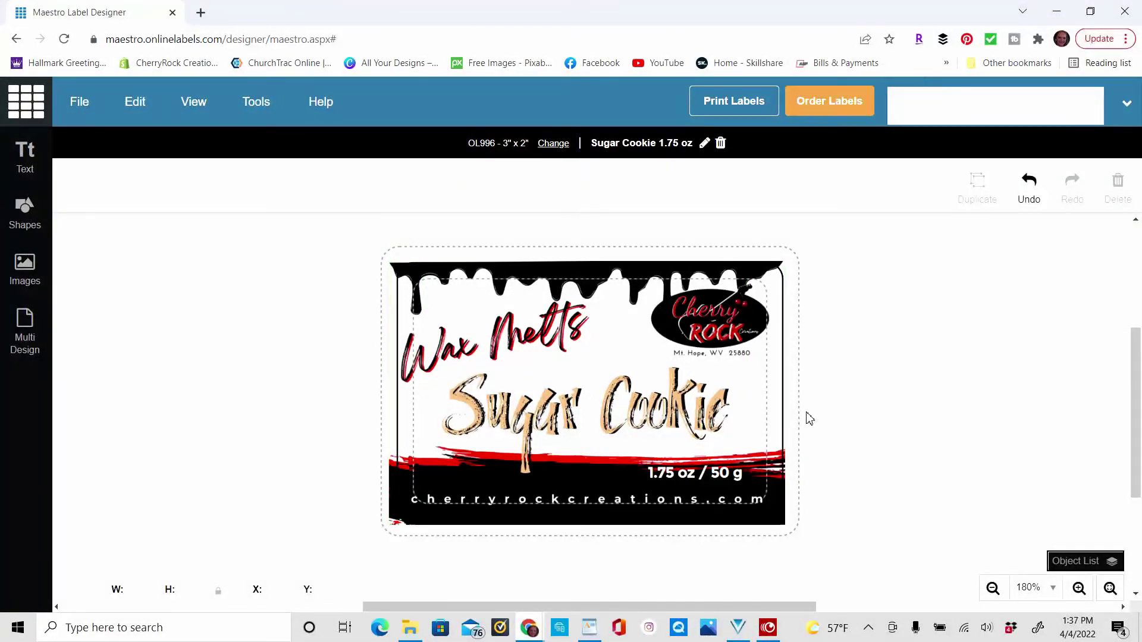